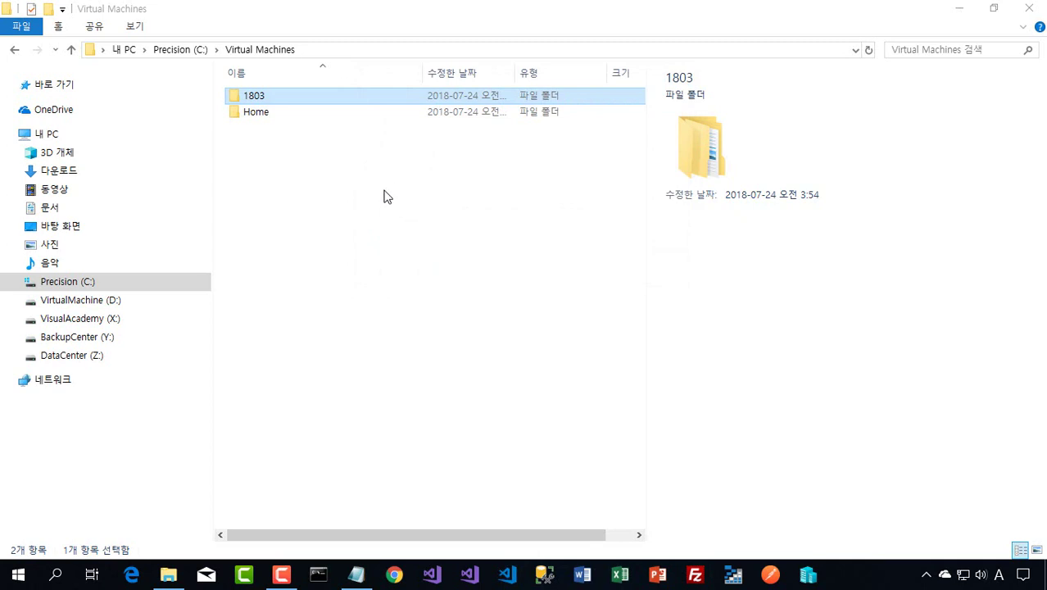
# Switch to the Notepad setup checklist and add the entry "21_Hyper-V에 기존 가상 컴퓨터 연결하기" at its end.
pyautogui.click(387, 196)
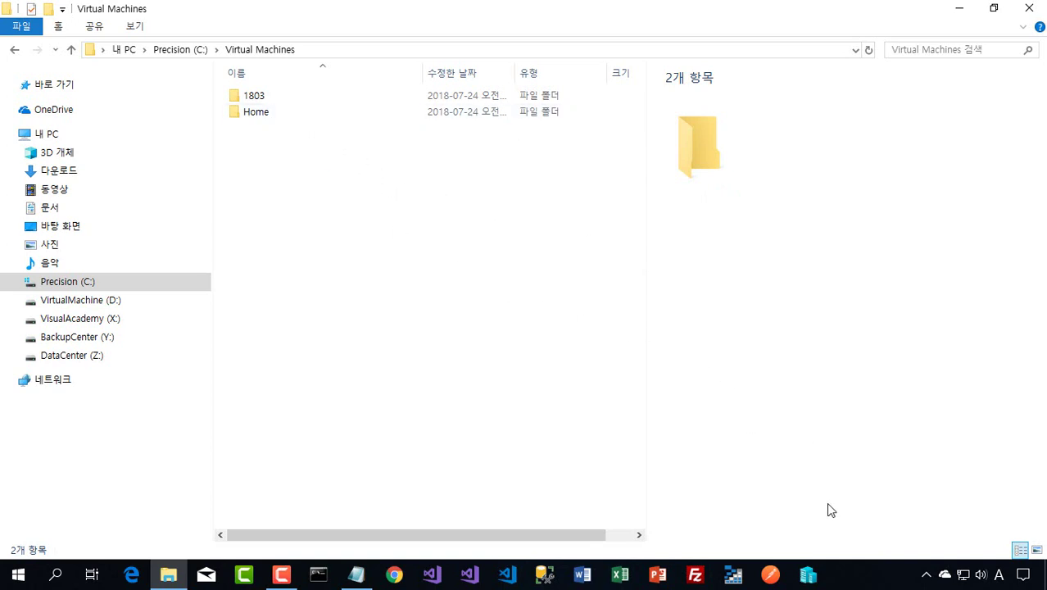
pyautogui.click(807, 574)
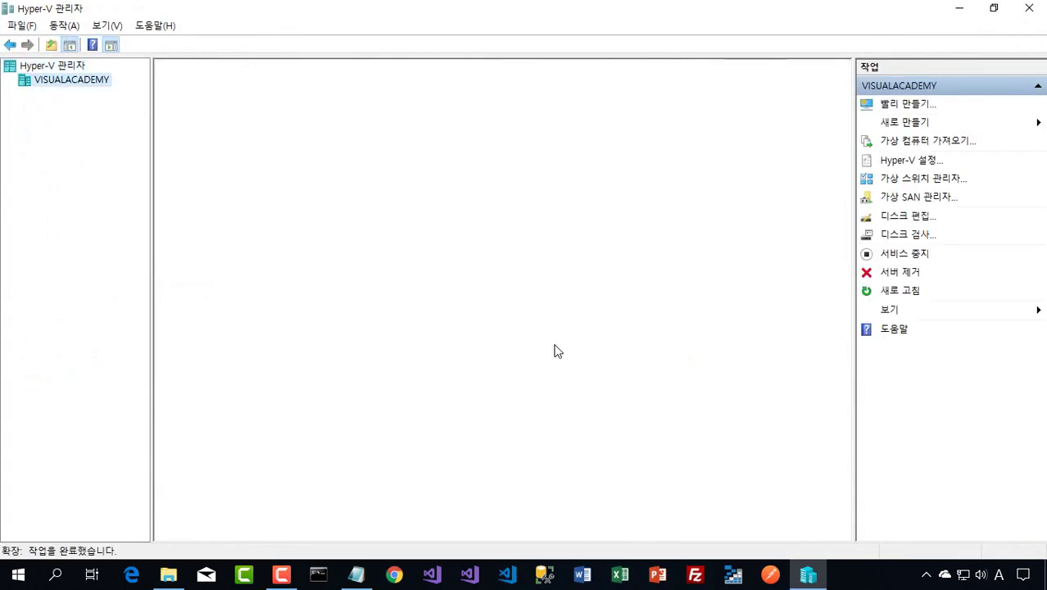
pyautogui.click(357, 574)
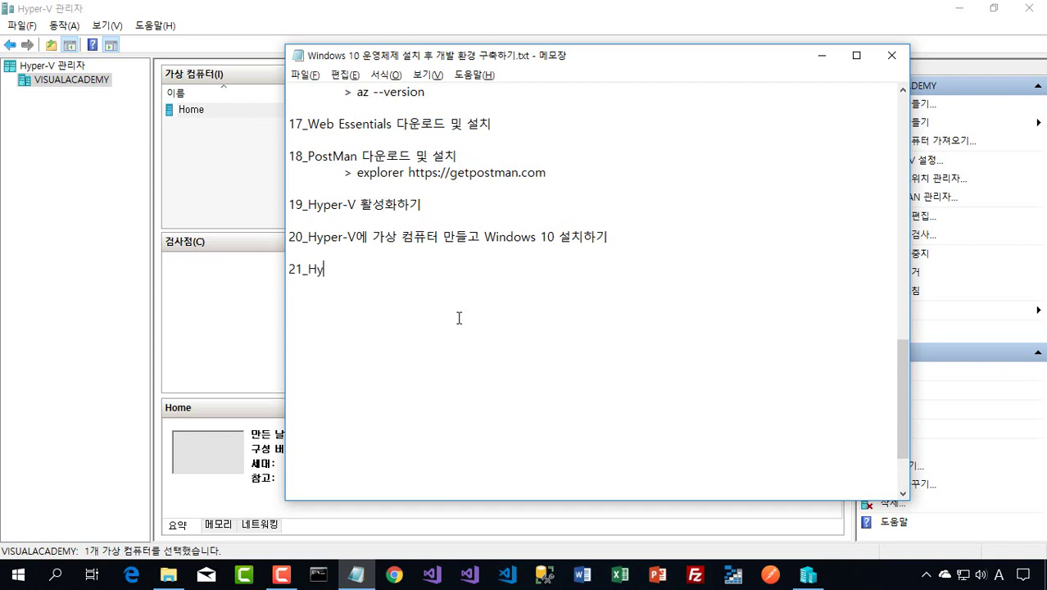
pyautogui.write('에 기존 가상 ')
pyautogui.write('컴퓨터 연결하기')
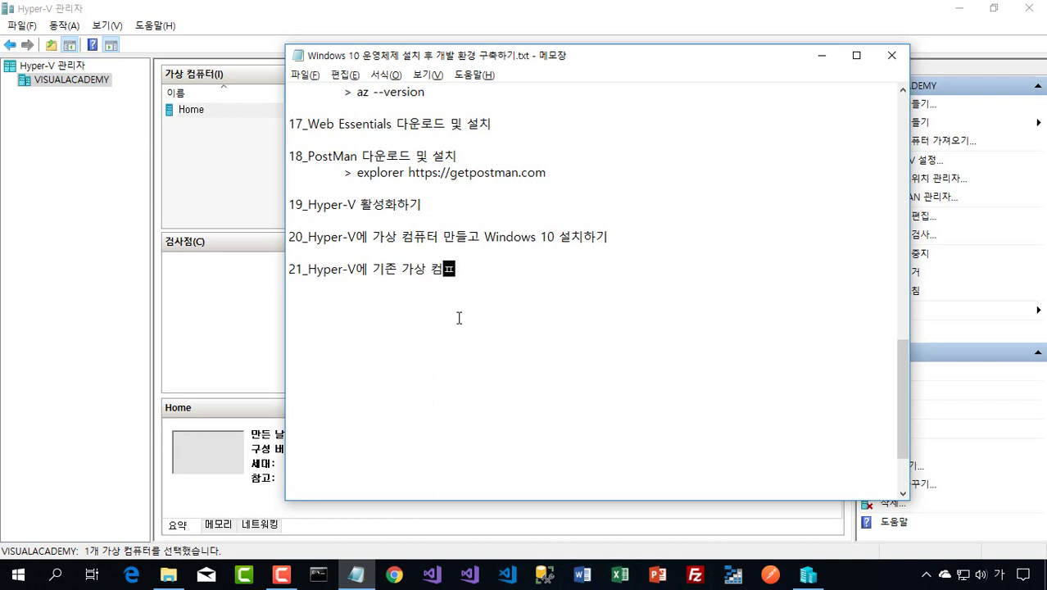
pyautogui.press('Return')
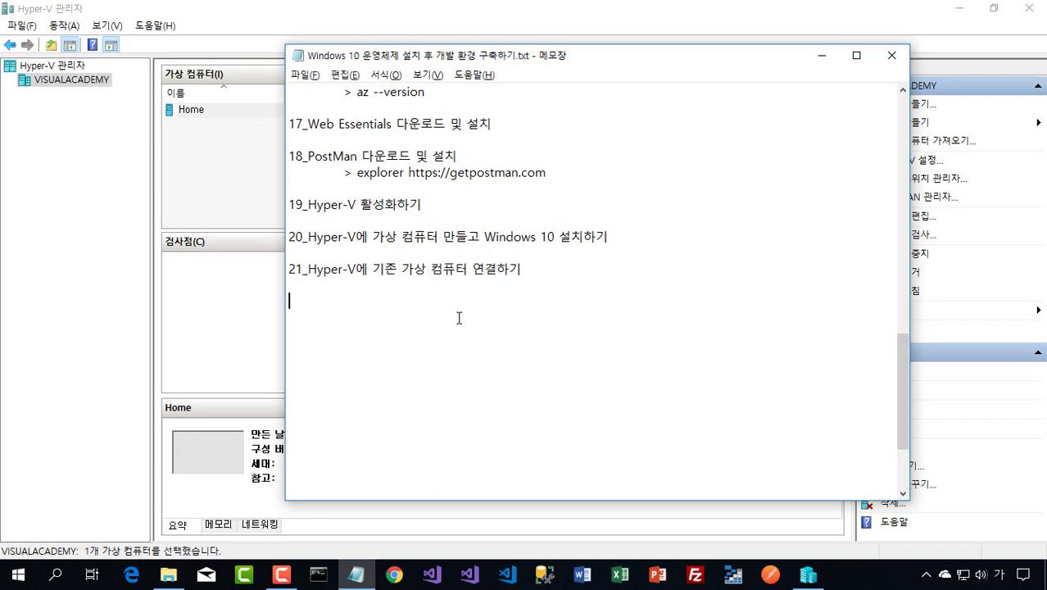
# Return to Hyper-V Manager, start importing a virtual machine on the VISUALACADEMY host, and proceed past the wizard's introduction.
pyautogui.click(210, 206)
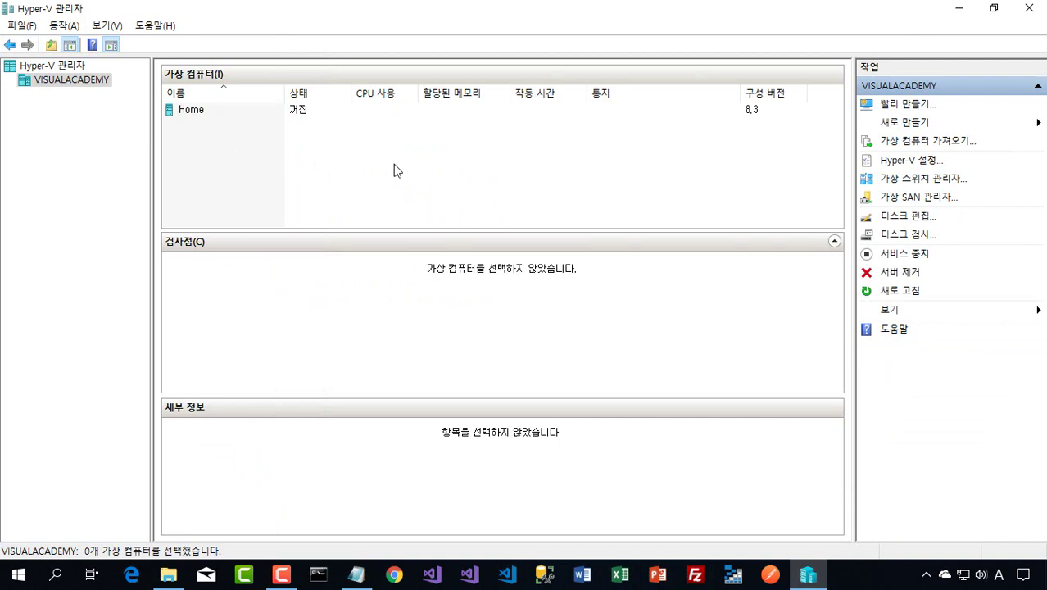
pyautogui.click(168, 574)
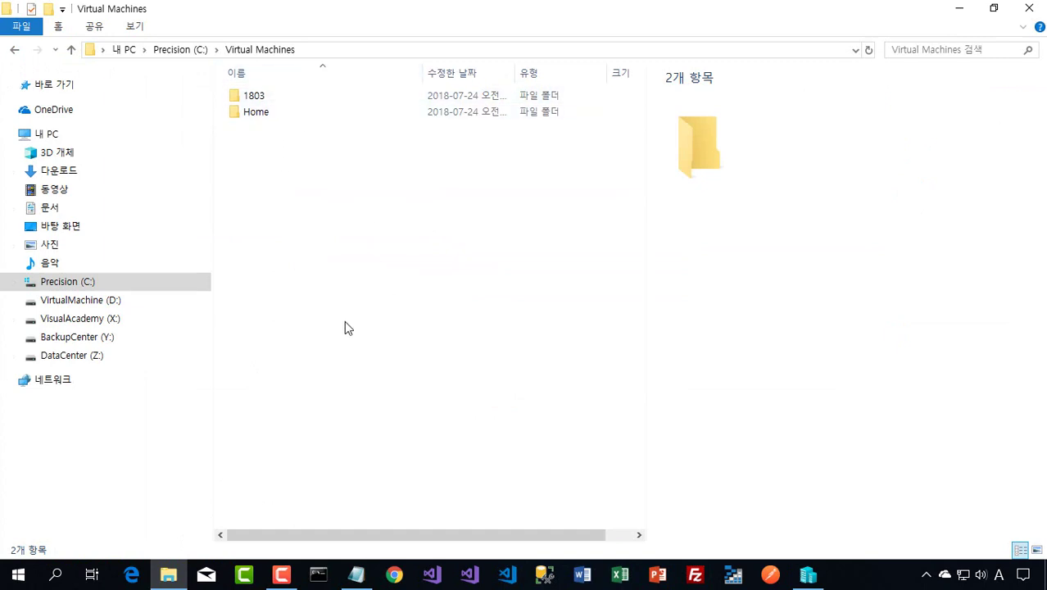
pyautogui.click(808, 574)
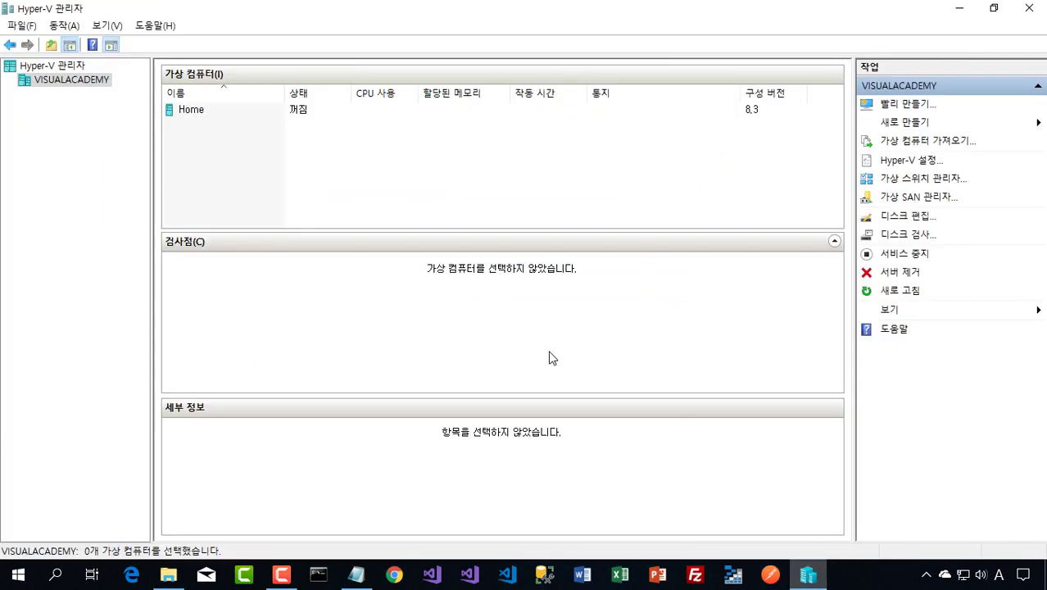
pyautogui.rightClick(110, 83)
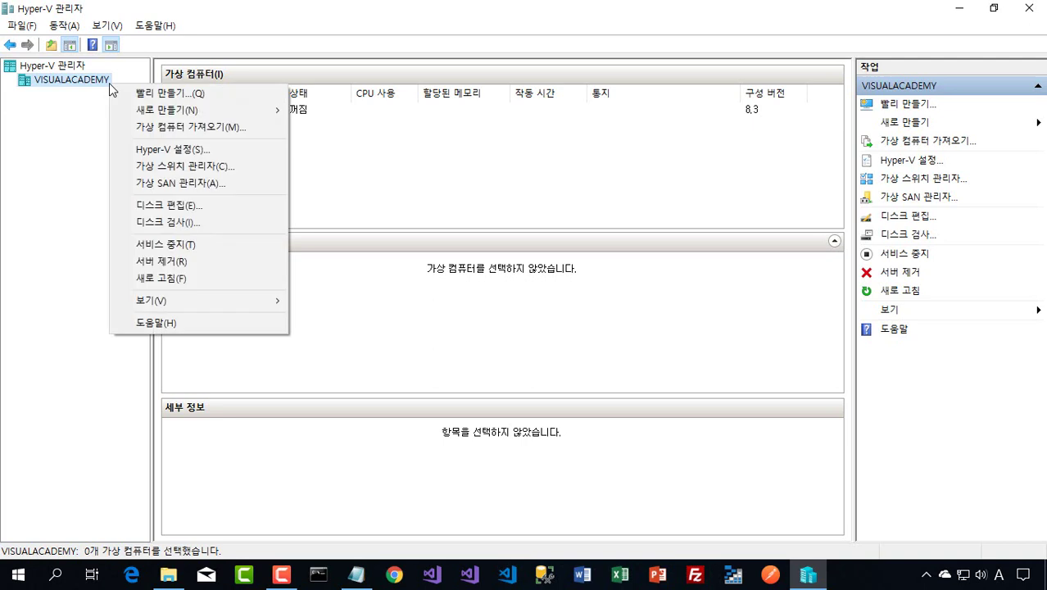
pyautogui.click(260, 129)
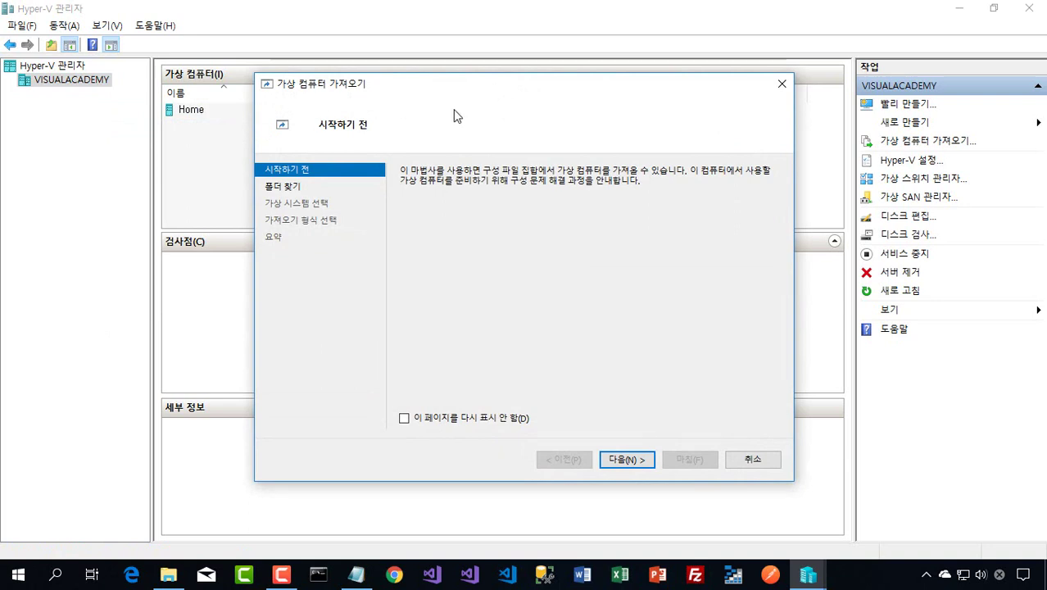
pyautogui.click(650, 464)
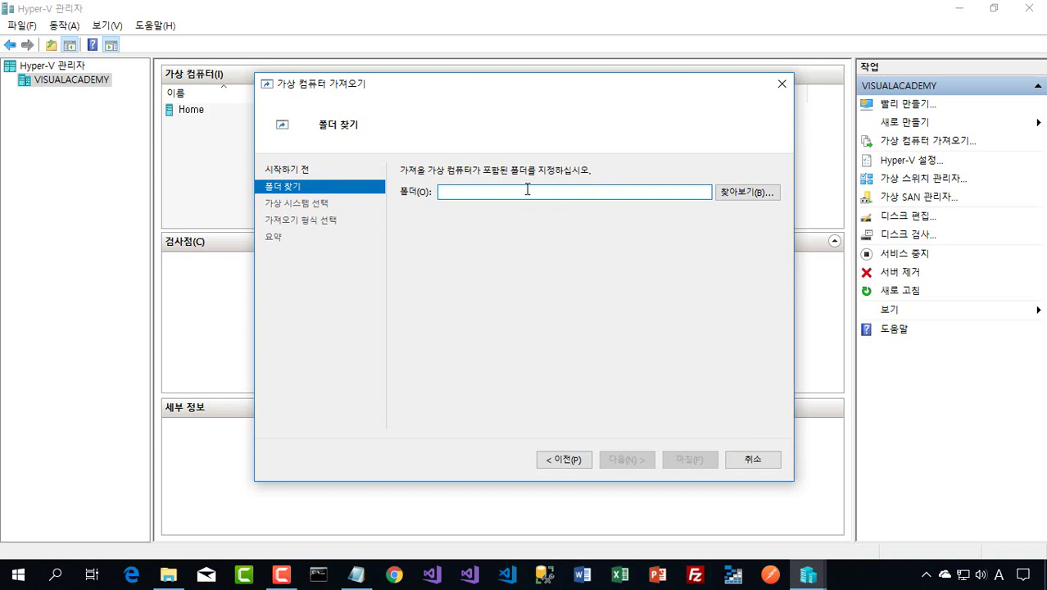
# Choose the 1803 folder inside Virtual Machines on the Precision (C:) drive as the import source.
pyautogui.click(755, 195)
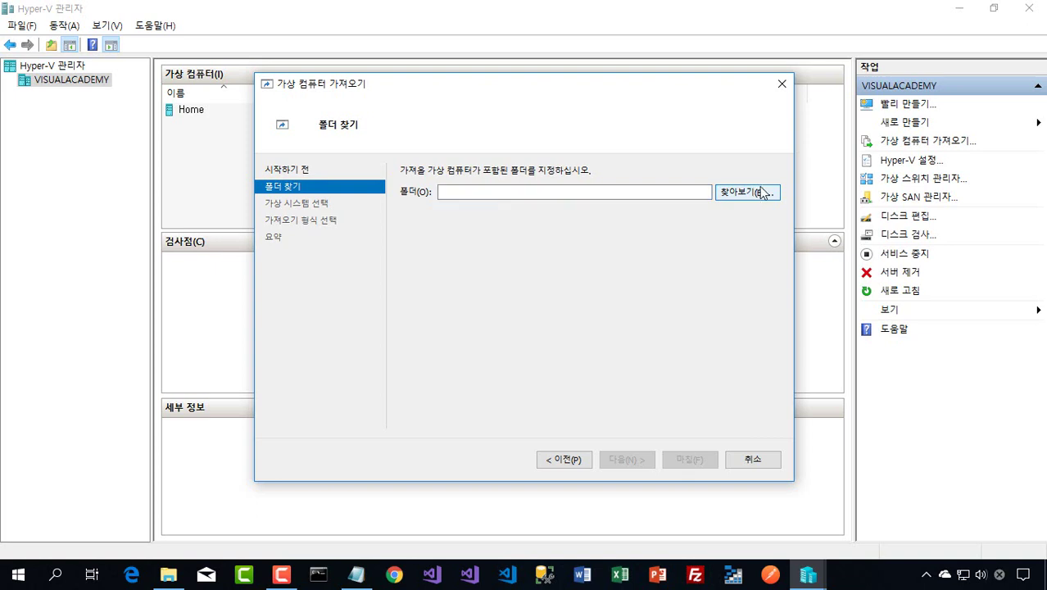
pyautogui.click(761, 193)
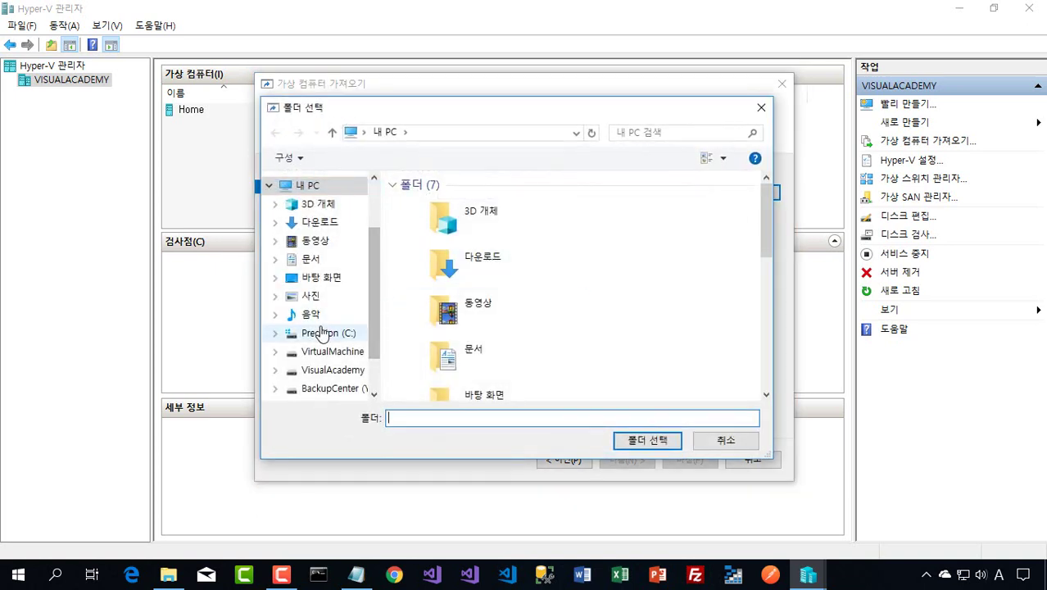
pyautogui.click(322, 333)
pyautogui.doubleClick(489, 281)
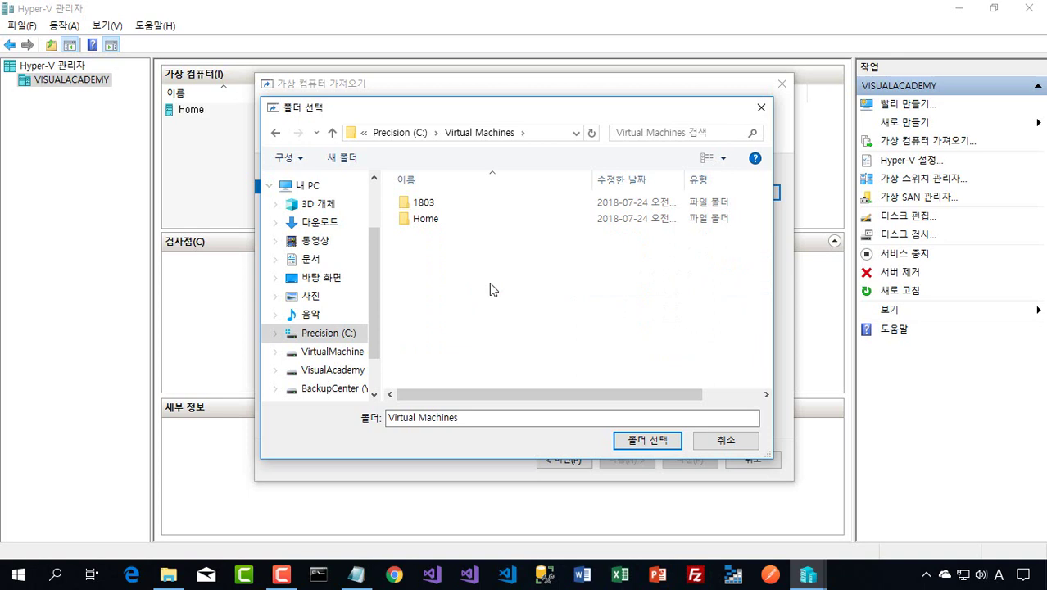
pyautogui.doubleClick(502, 201)
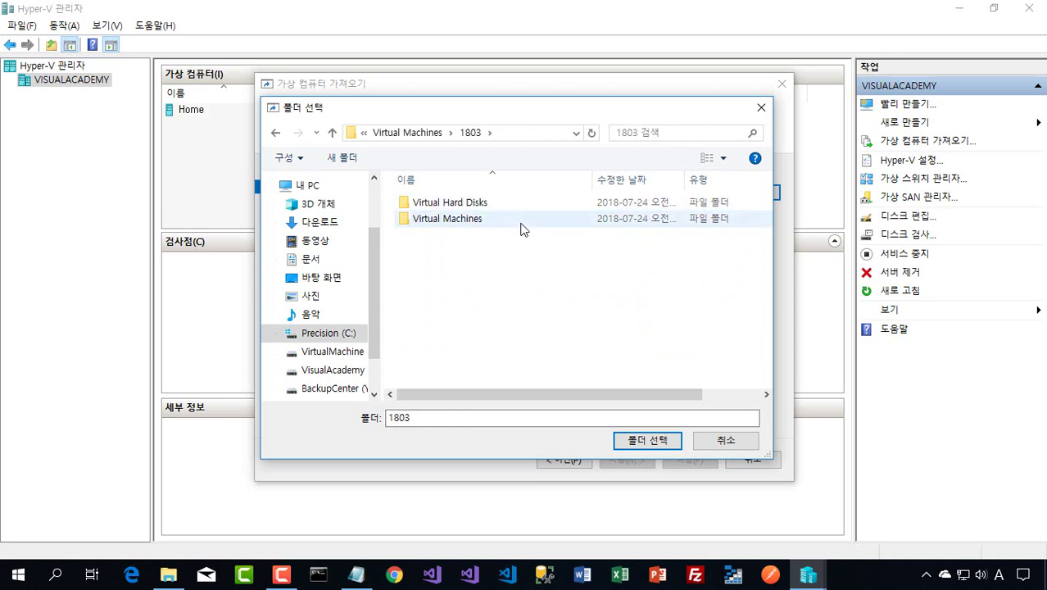
pyautogui.doubleClick(522, 220)
pyautogui.click(528, 203)
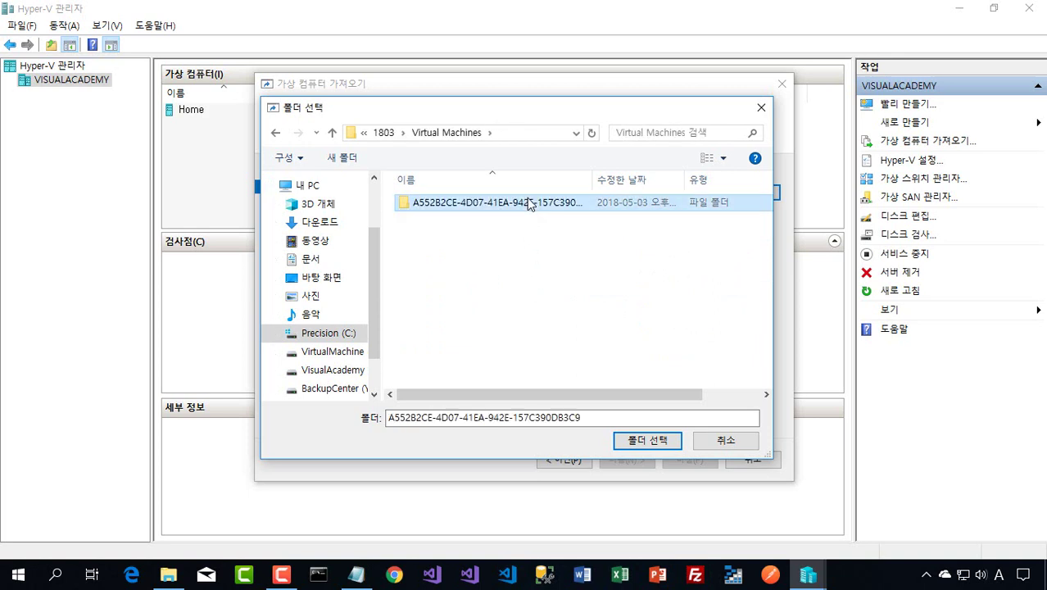
pyautogui.doubleClick(528, 203)
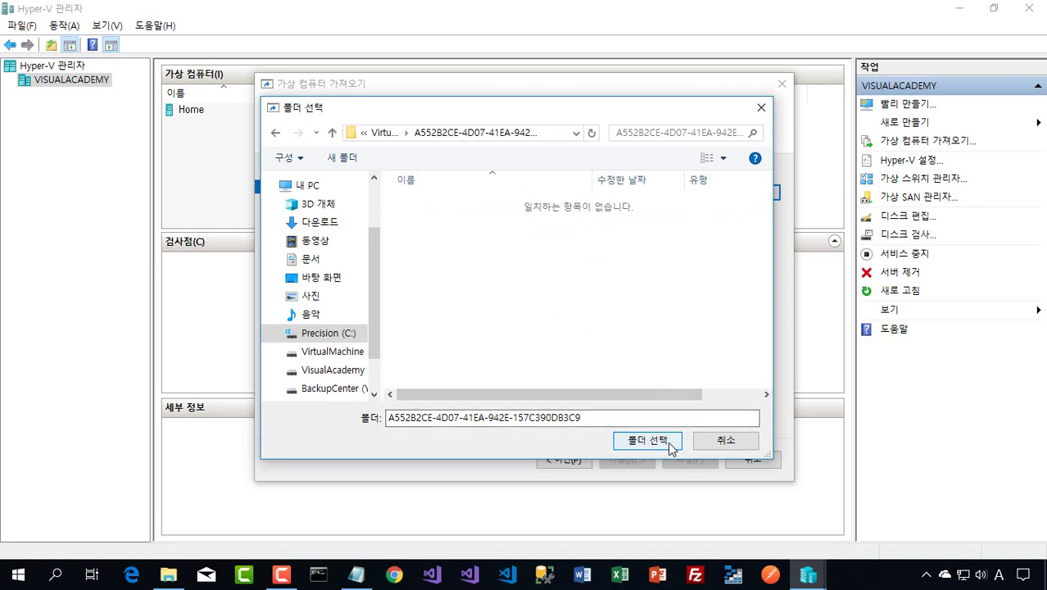
pyautogui.click(390, 135)
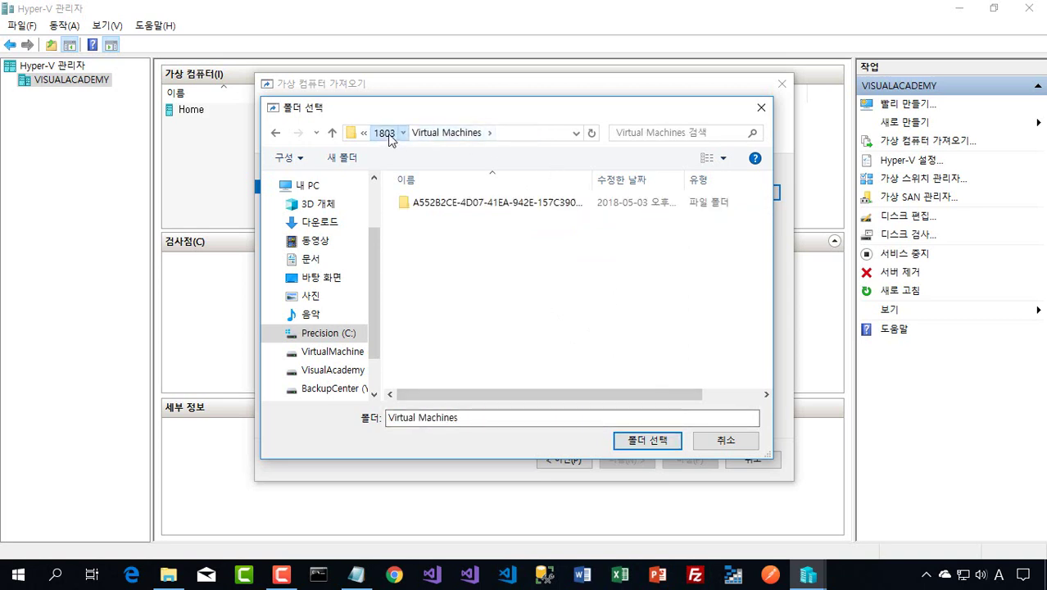
pyautogui.click(387, 136)
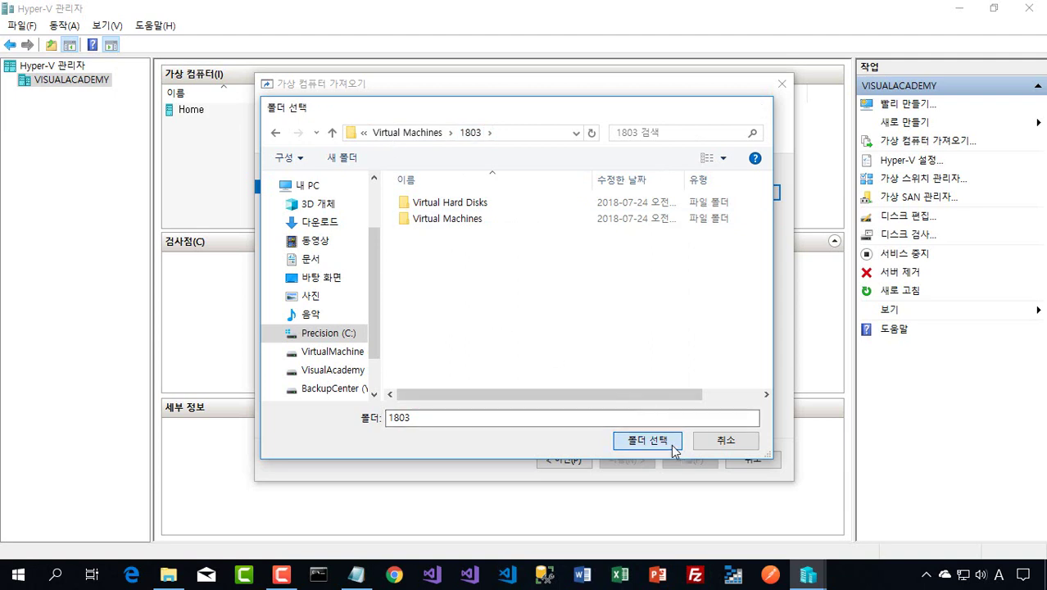
pyautogui.click(671, 440)
# Import the 1803 virtual machine by registering it in place with its existing unique ID, and finish the wizard.
pyautogui.click(644, 461)
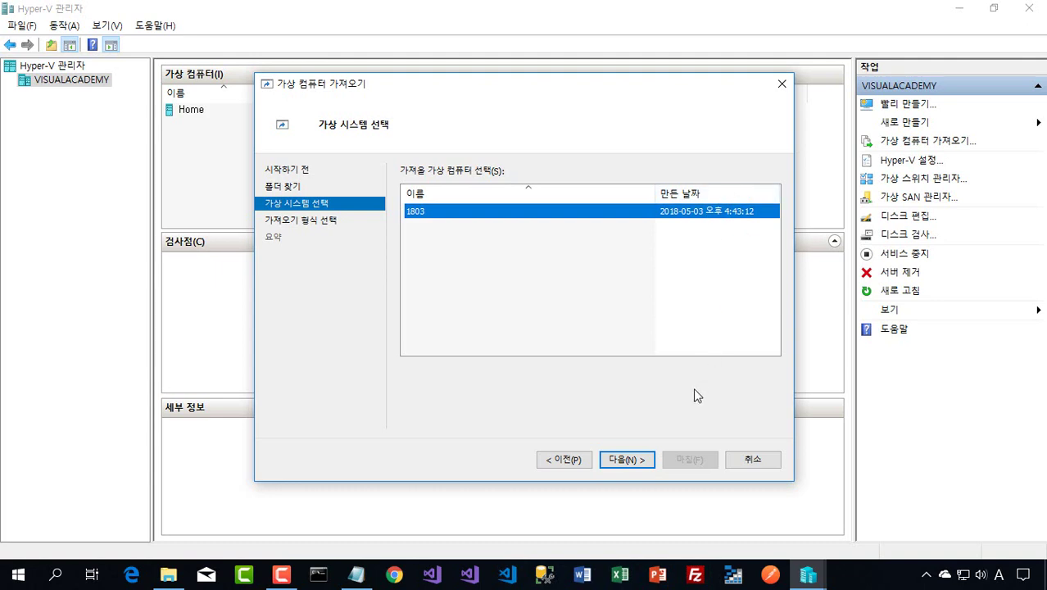
pyautogui.click(641, 465)
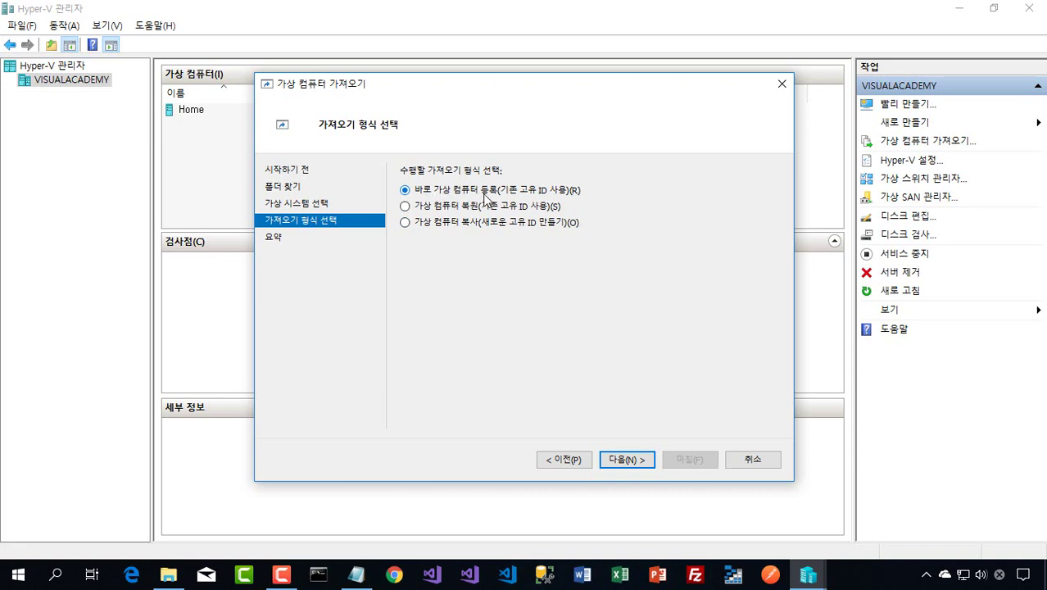
pyautogui.click(649, 461)
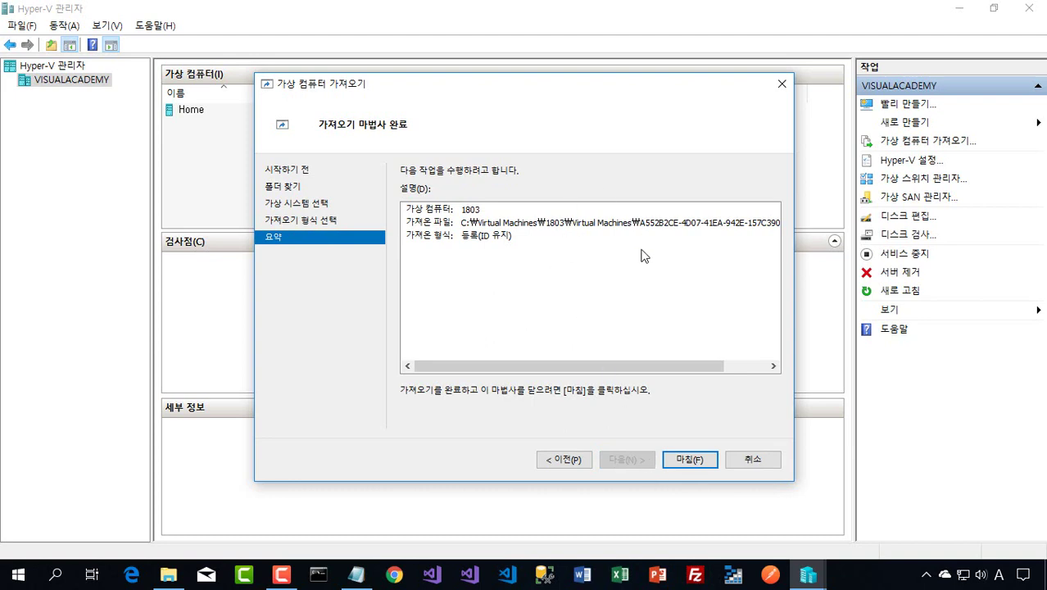
pyautogui.click(689, 460)
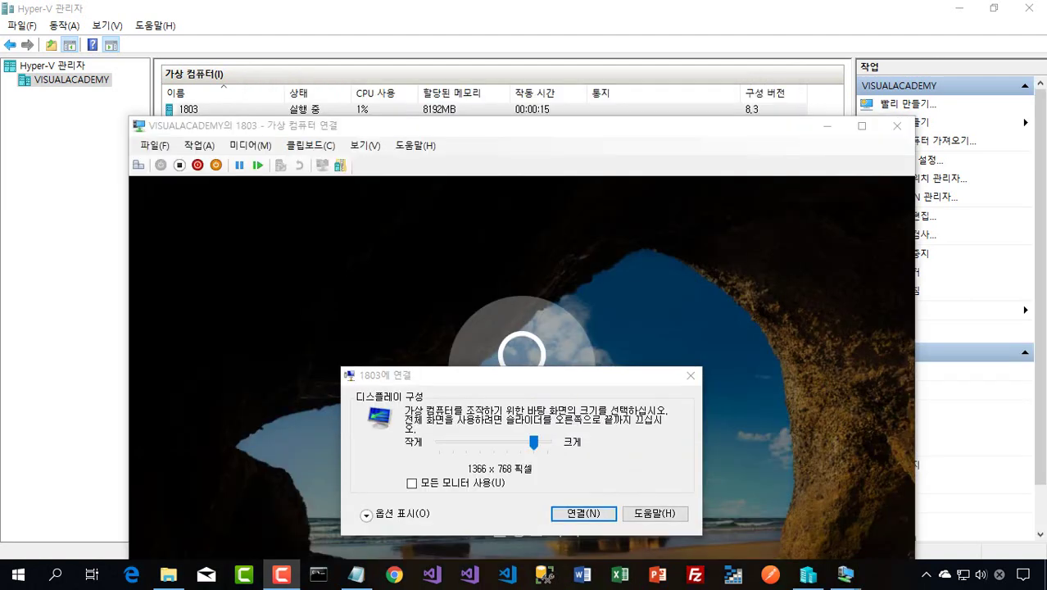
# Connect to the 1803 virtual machine at 1366 x 768 pixels and expand its session to full screen.
pyautogui.click(582, 514)
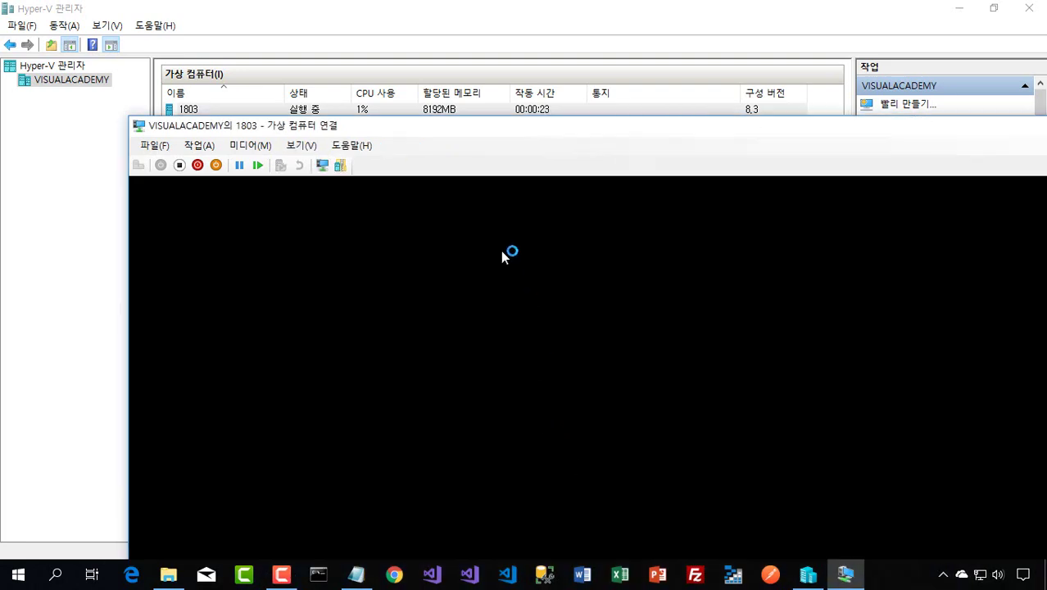
pyautogui.moveTo(540, 123); pyautogui.dragTo(494, 131)
pyautogui.doubleClick(494, 131)
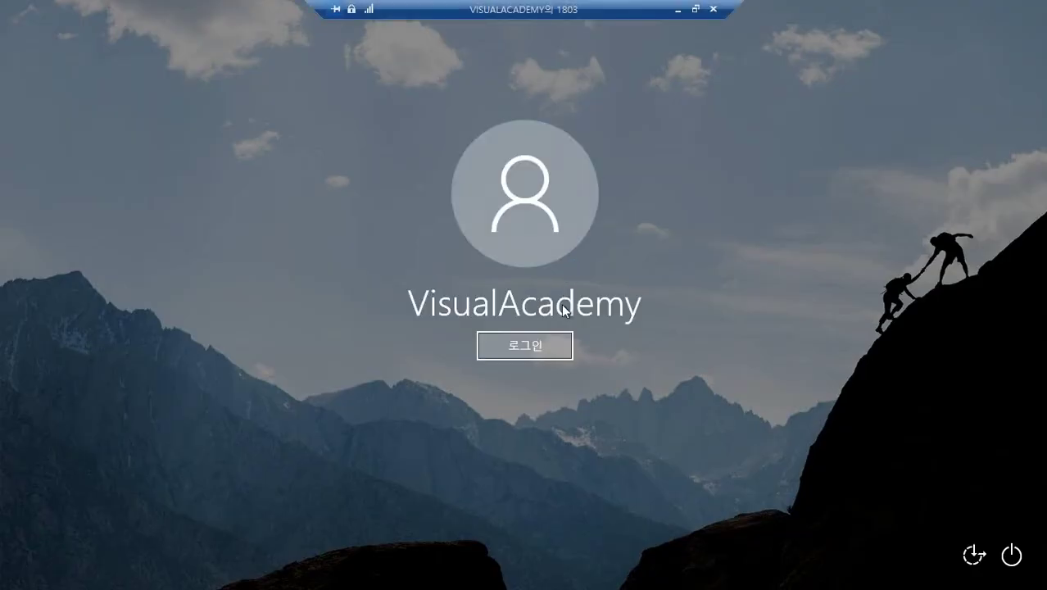
# Sign in to the VisualAcademy account on the 1803 virtual machine and decline making the PC discoverable on the network.
pyautogui.click(552, 352)
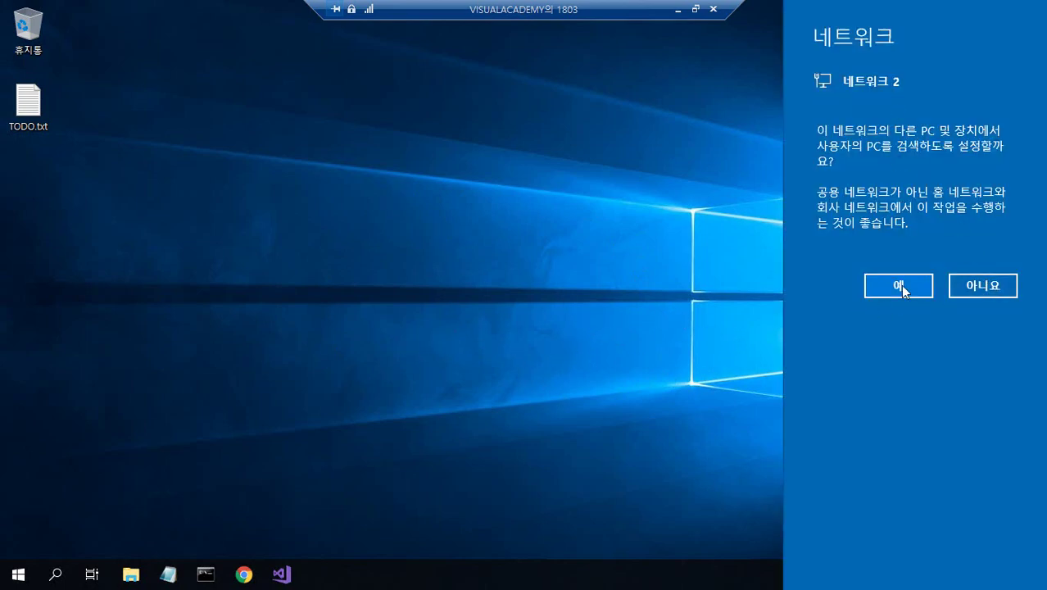
pyautogui.click(994, 286)
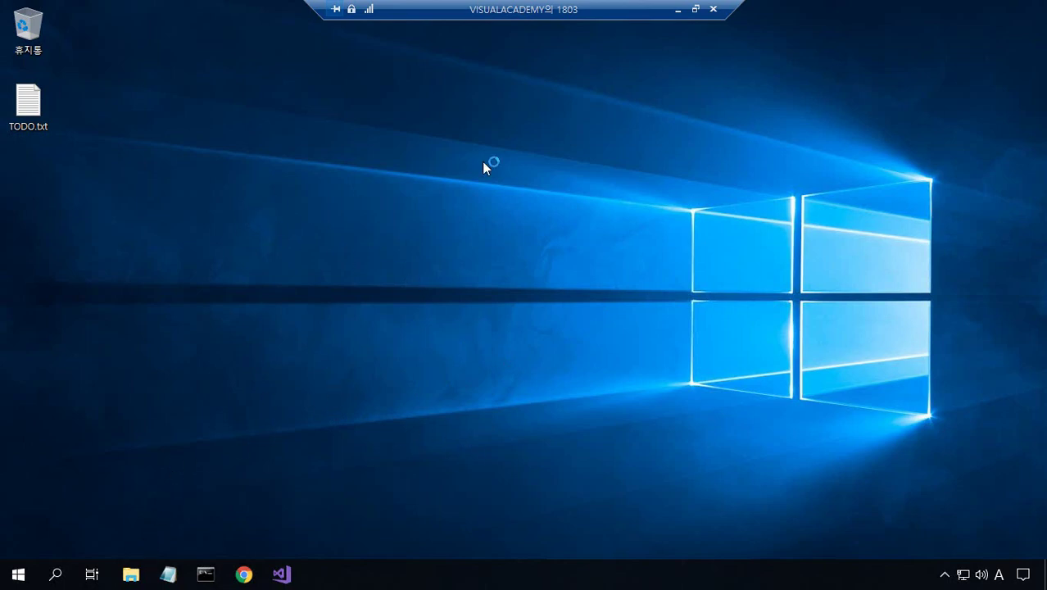
# Look over the installed apps in the 1803 virtual machine's Start menu and close the connection session.
pyautogui.click(18, 574)
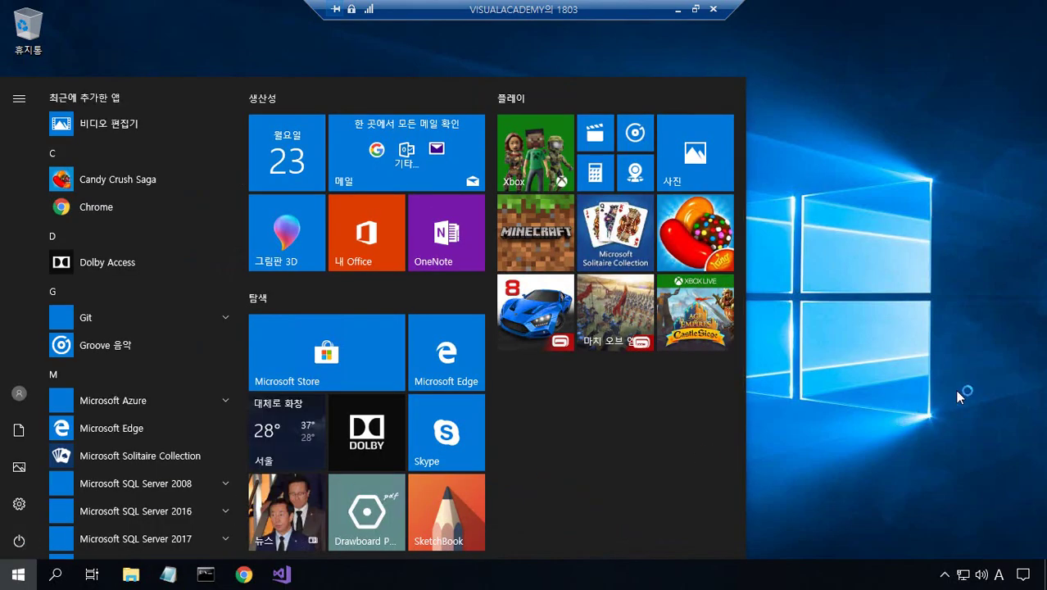
pyautogui.click(915, 375)
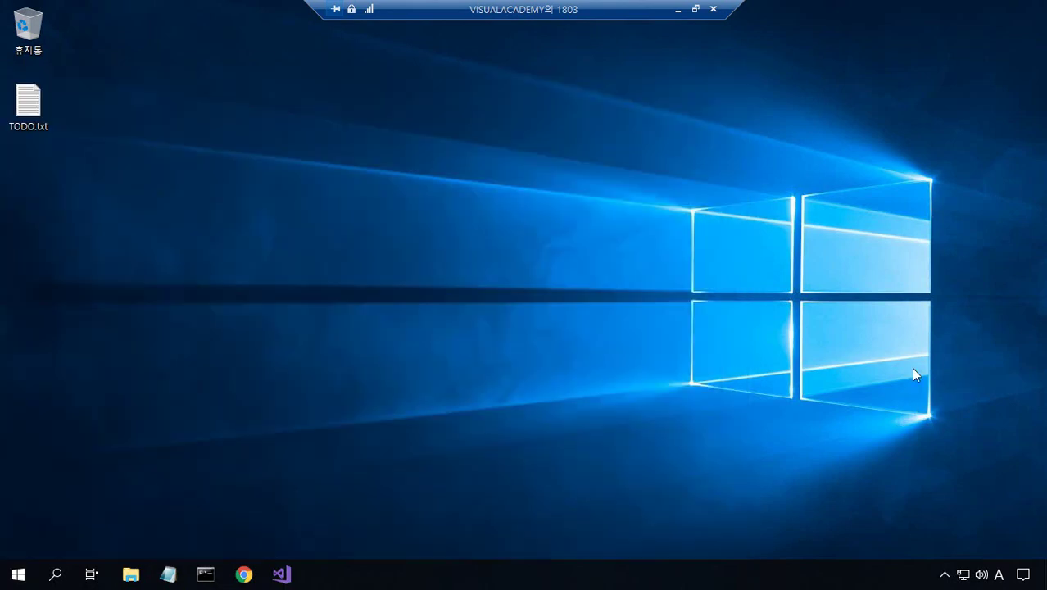
pyautogui.click(713, 9)
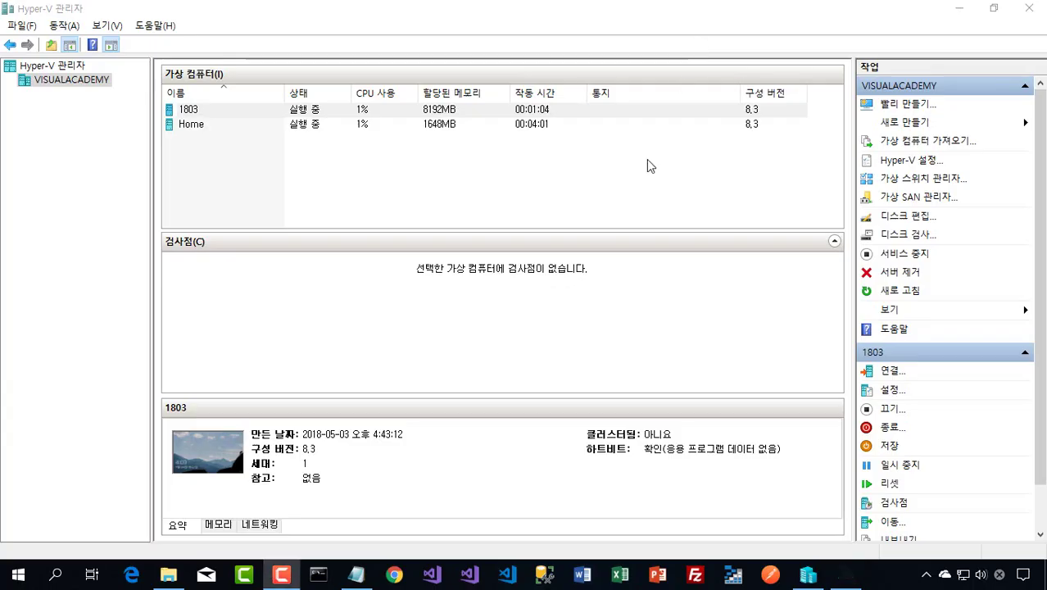
# Connect to the Home virtual machine at 1366 x 768 pixels and switch its session to full screen mode.
pyautogui.click(208, 127)
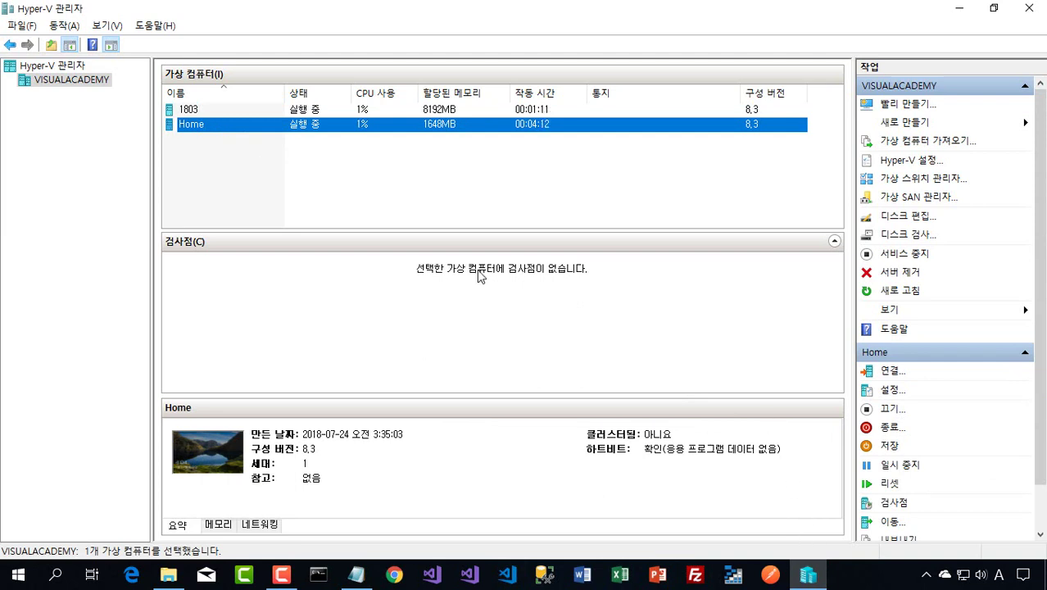
pyautogui.rightClick(251, 129)
pyautogui.click(293, 138)
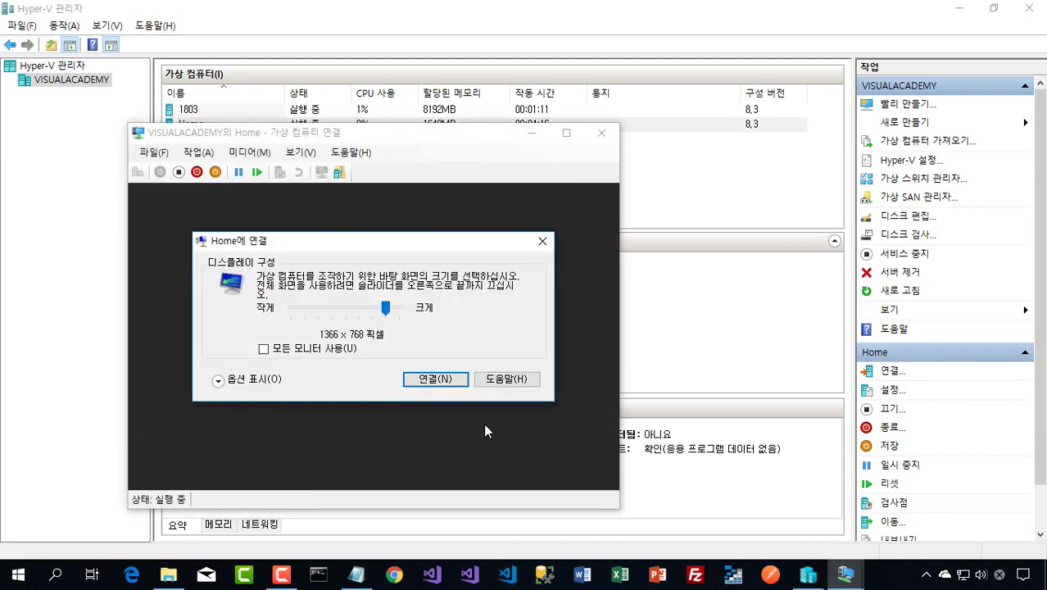
pyautogui.click(451, 380)
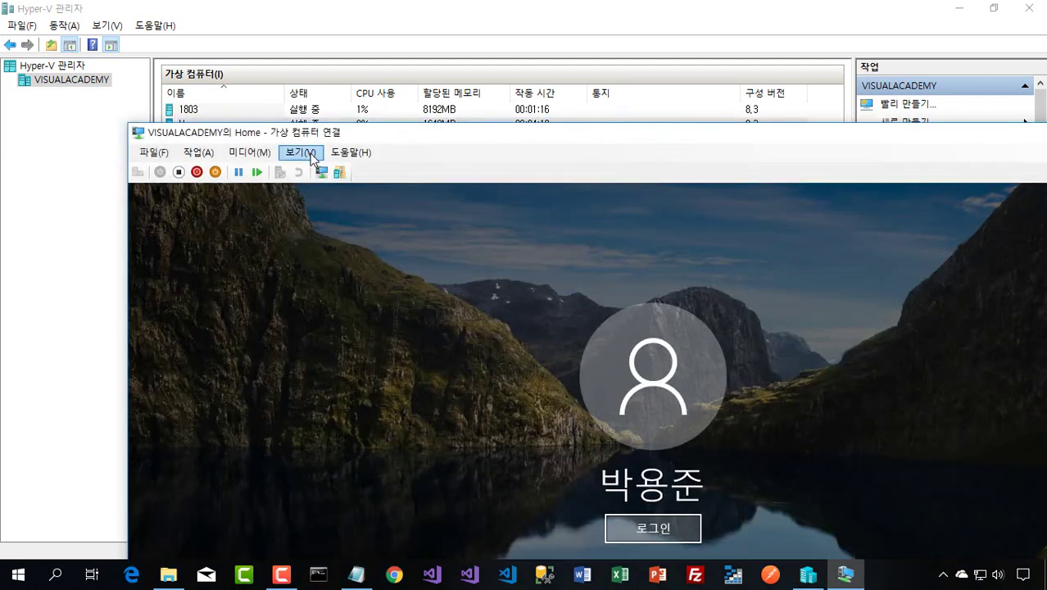
pyautogui.click(311, 155)
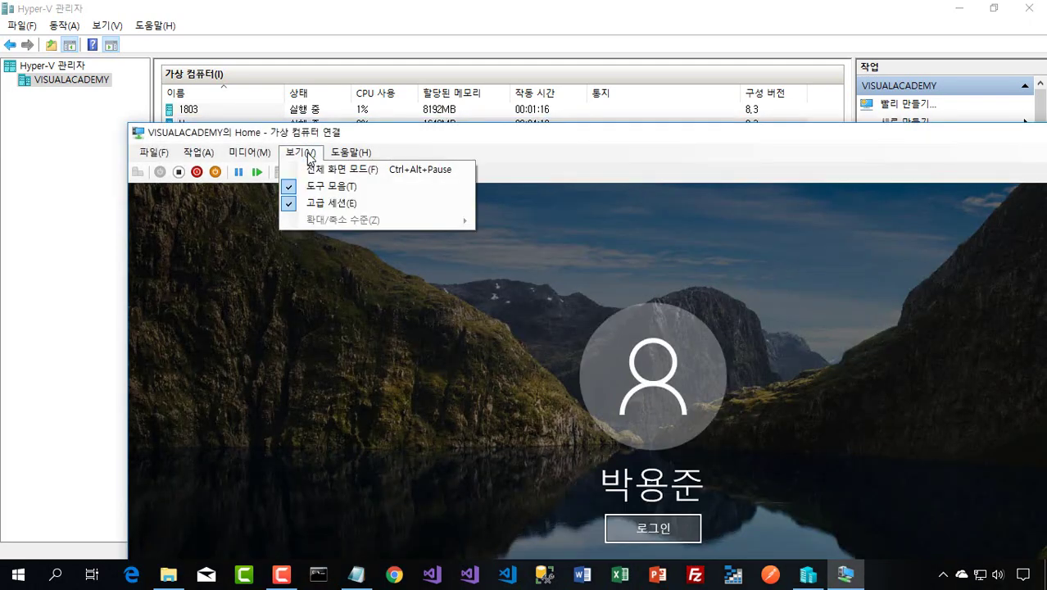
pyautogui.click(326, 168)
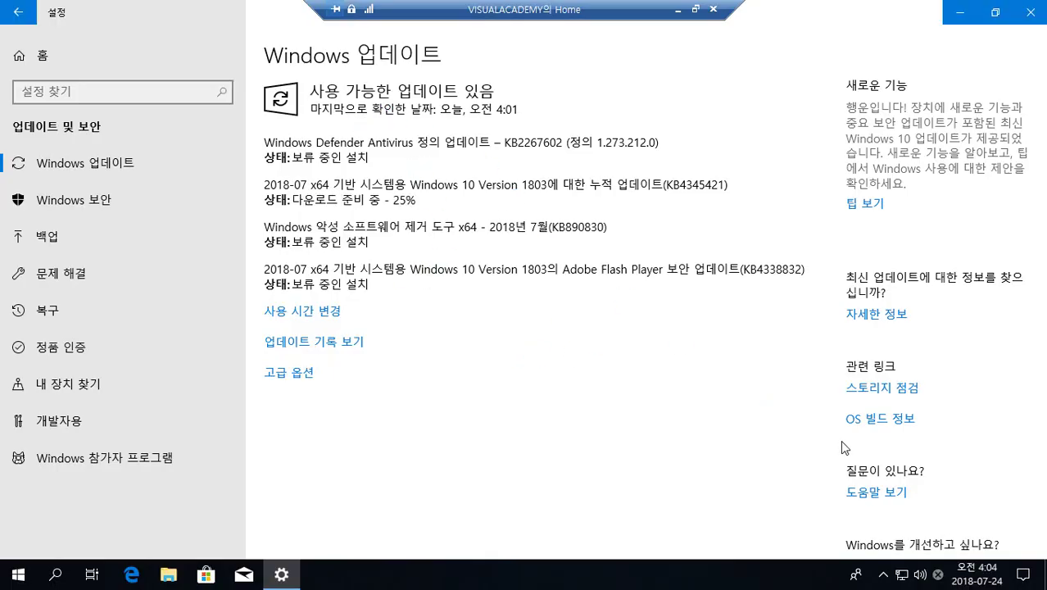
# Bring up all settings in the Home virtual machine from its notification center and close the connection session.
pyautogui.click(1027, 574)
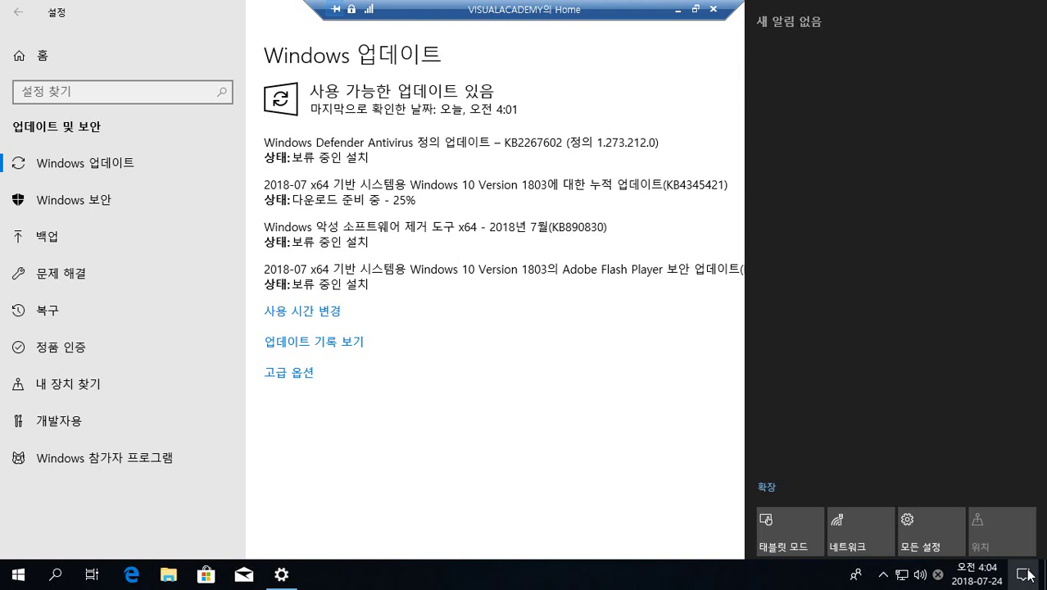
pyautogui.click(914, 542)
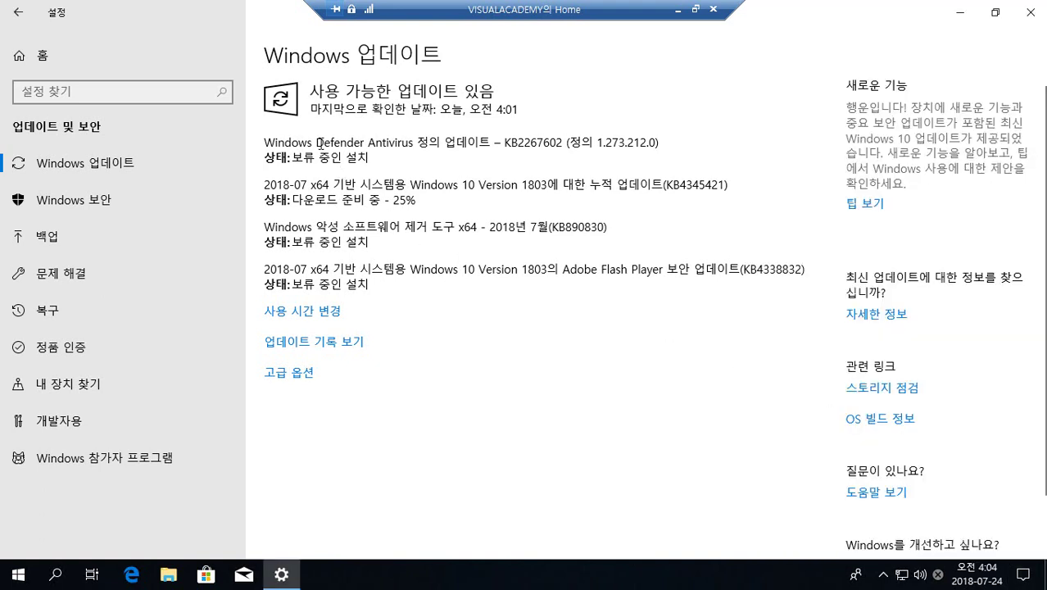
pyautogui.click(713, 10)
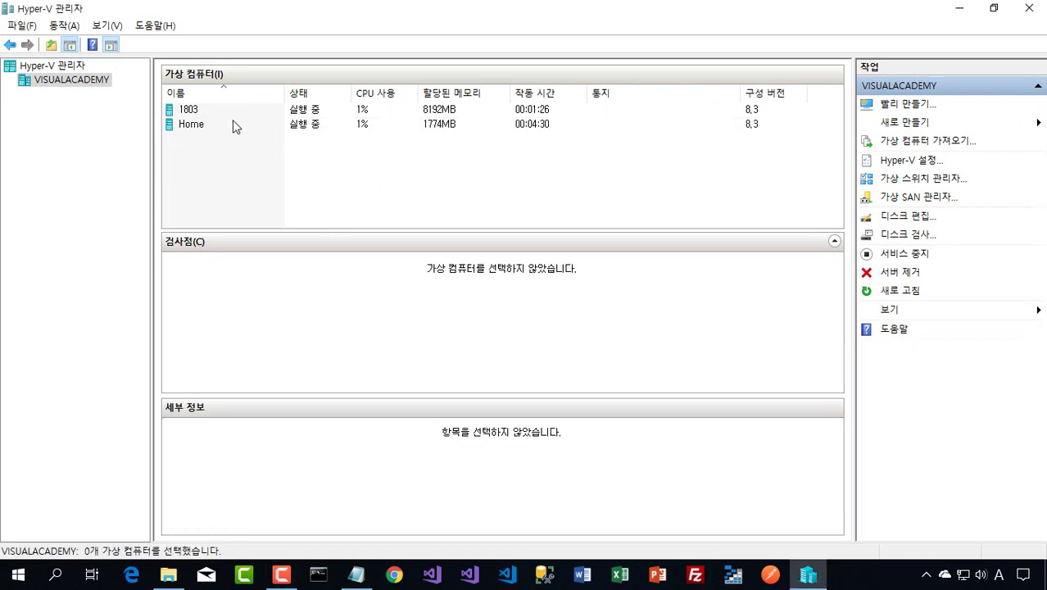
# Look over the 1803 virtual machine's summary and the virtual machine import command offered for the VISUALACADEMY host.
pyautogui.click(229, 109)
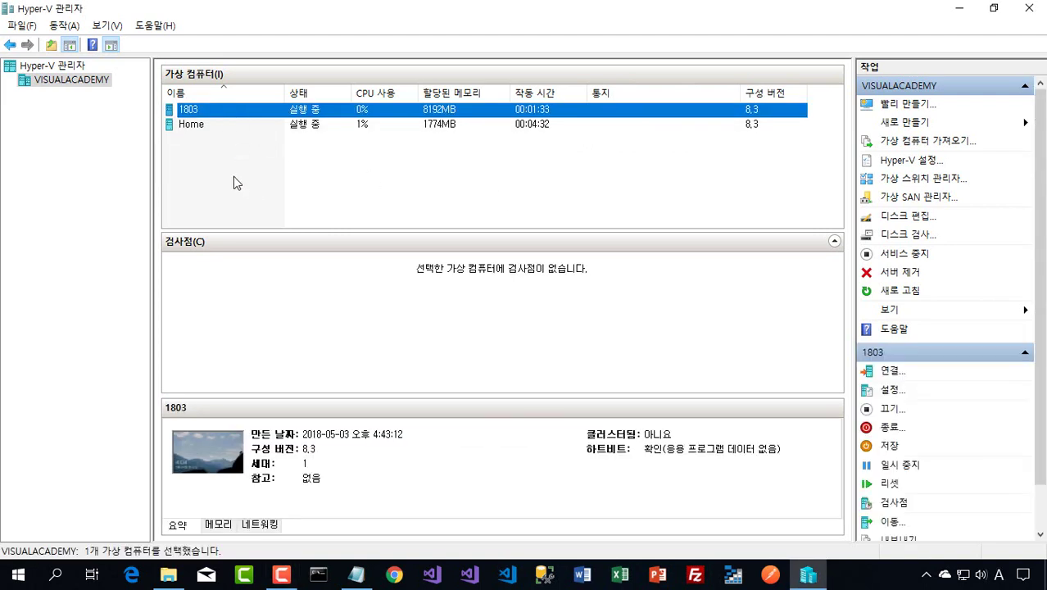
pyautogui.click(102, 79)
pyautogui.rightClick(101, 79)
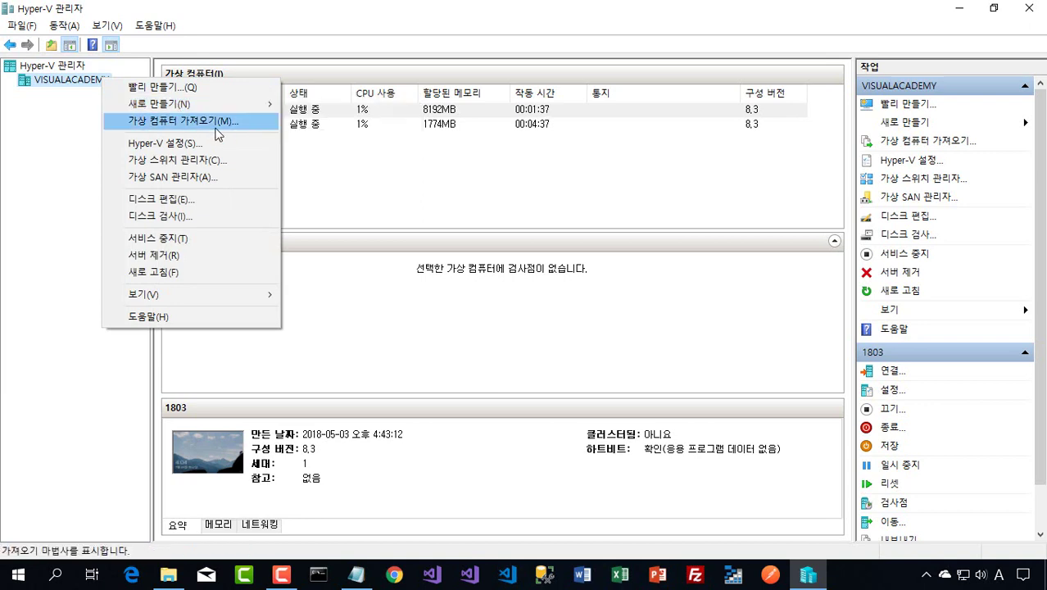
pyautogui.click(438, 187)
pyautogui.click(438, 189)
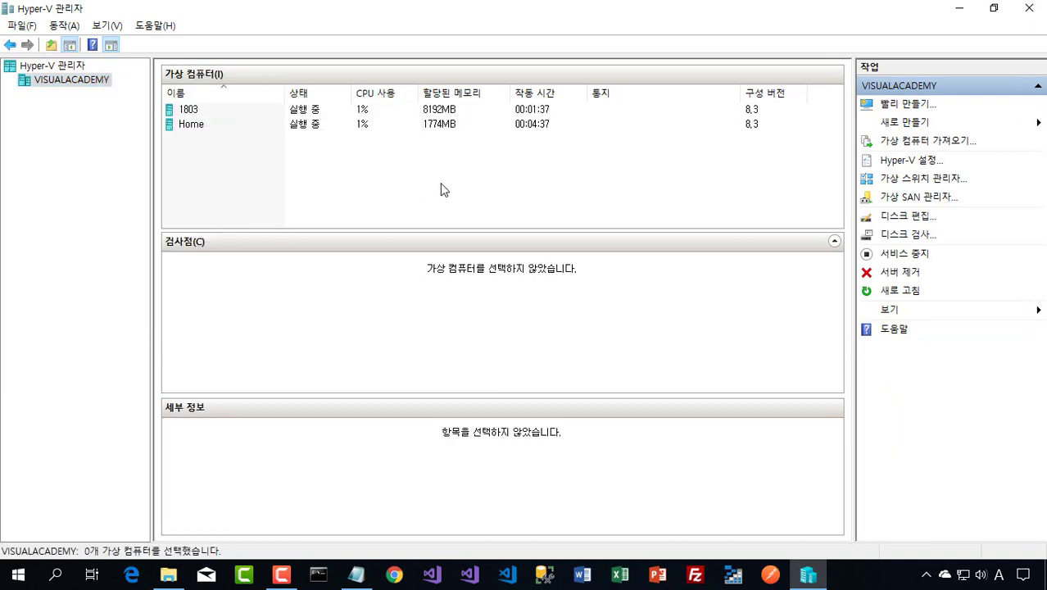
pyautogui.rightClick(106, 78)
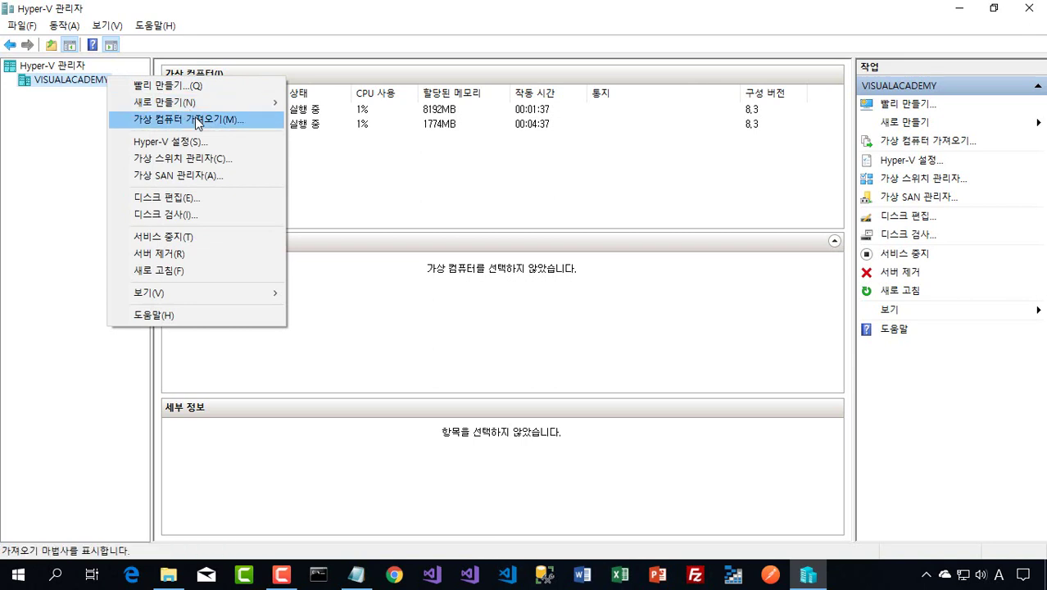
pyautogui.click(468, 194)
pyautogui.click(243, 113)
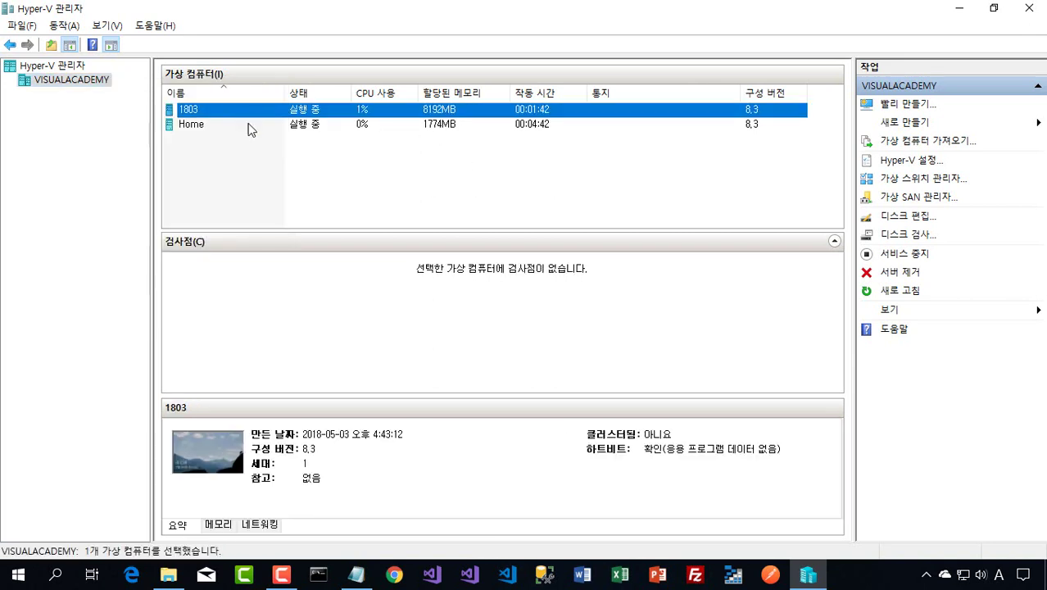
pyautogui.click(398, 185)
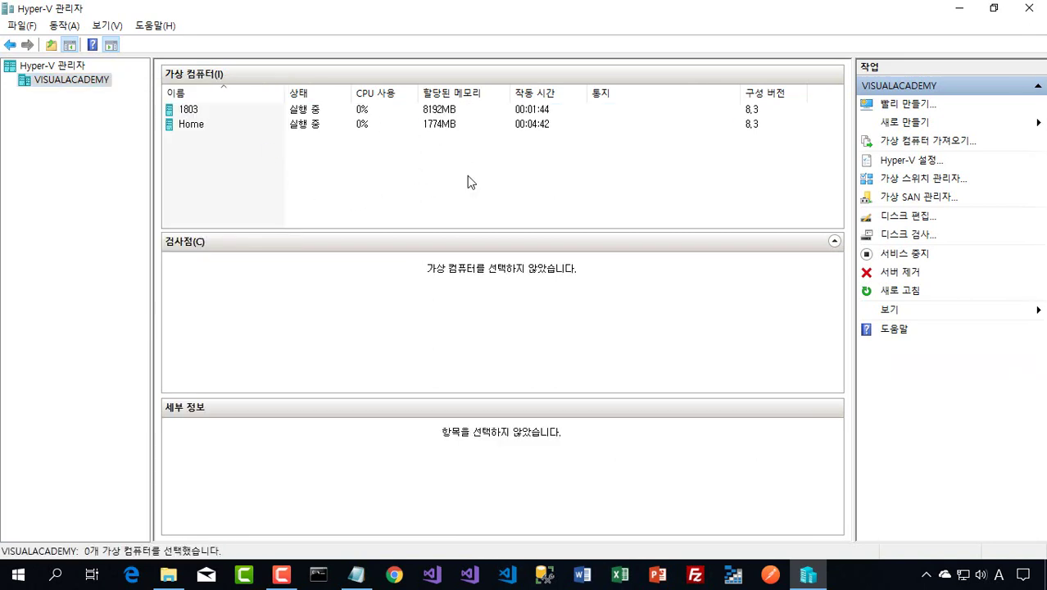